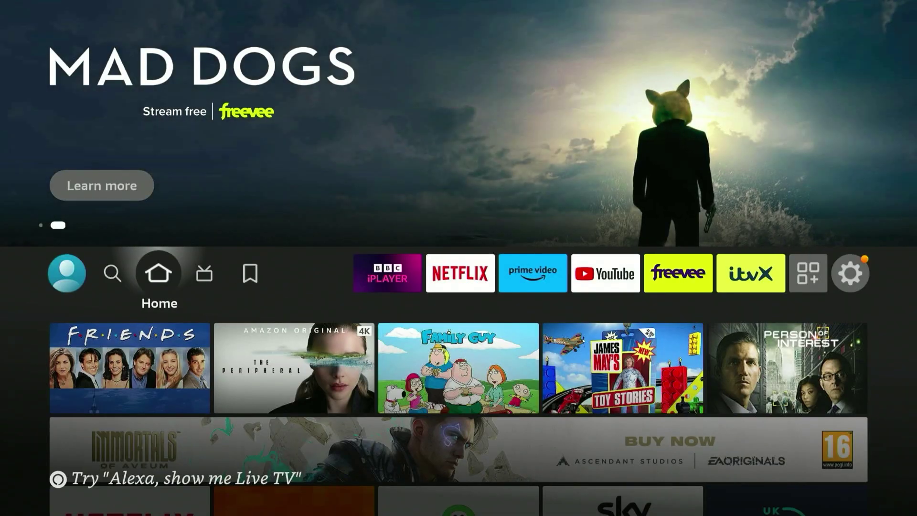
Go from Home to the Amazon Appstore tile among your apps and launch it
{"action": "key", "text": "Right"}
{"action": "key", "text": "Right"}
{"action": "key", "text": "Right"}
{"action": "key", "text": "Right"}
{"action": "key", "text": "Right"}
{"action": "key", "text": "Right"}
{"action": "key", "text": "Right"}
{"action": "key", "text": "Right"}
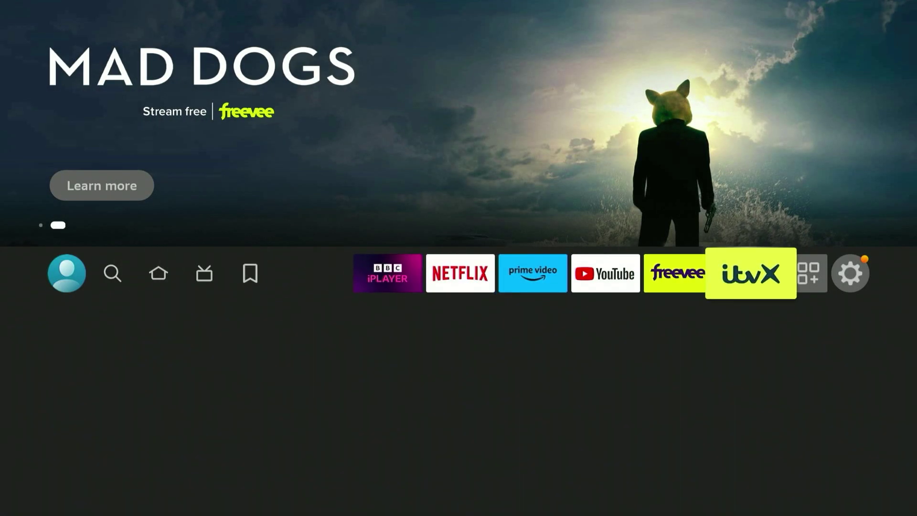
{"action": "key", "text": "Right"}
{"action": "key", "text": "Down"}
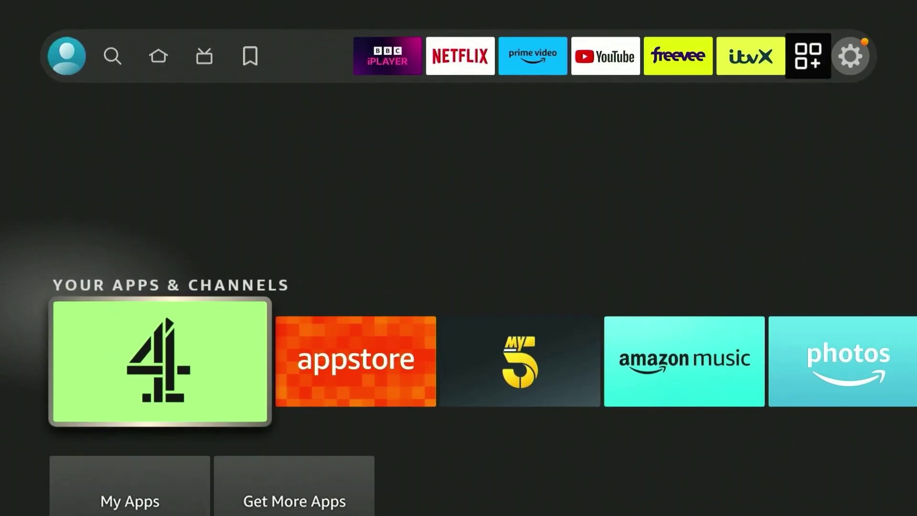
{"action": "key", "text": "Right"}
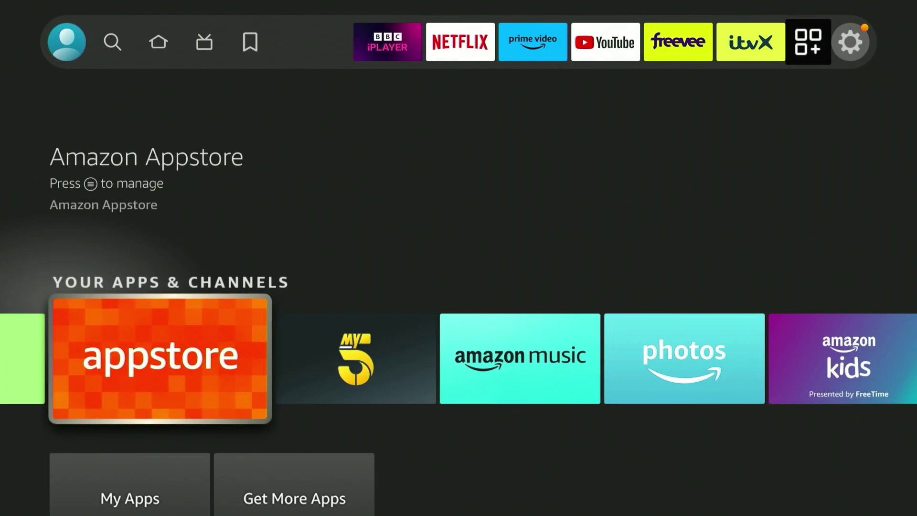
{"action": "key", "text": "Return"}
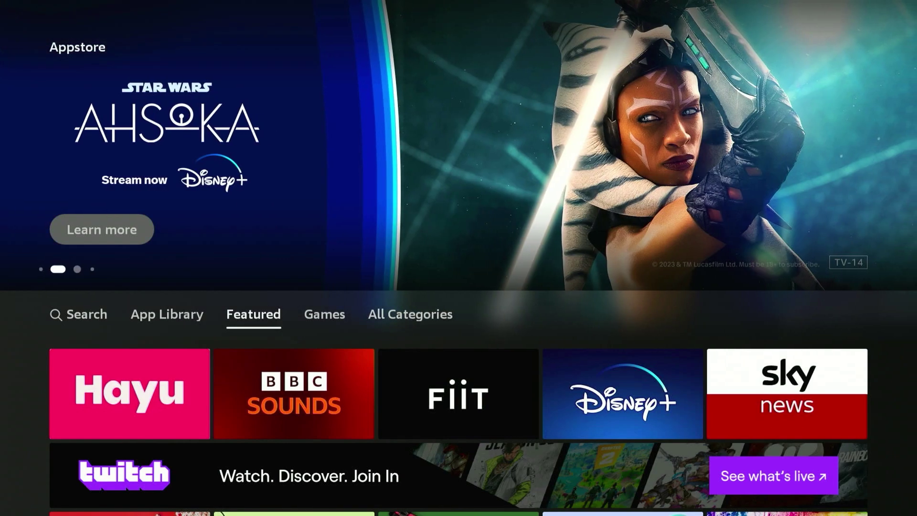
Go to the Appstore search page and start a search for IPVanish
{"action": "key", "text": "Left"}
{"action": "key", "text": "Left"}
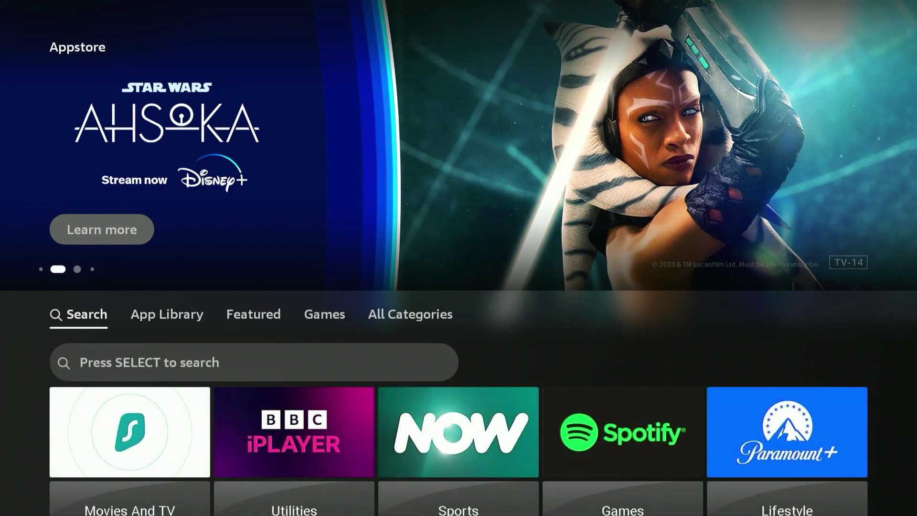
{"action": "key", "text": "Down"}
{"action": "key", "text": "Return"}
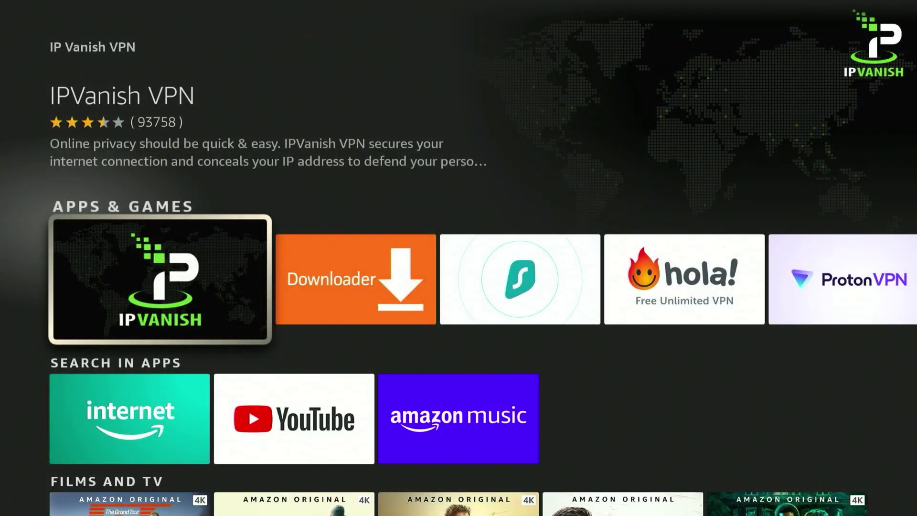
Open the IPVanish VPN app listing and browse its trailers and screenshots
{"action": "key", "text": "Return"}
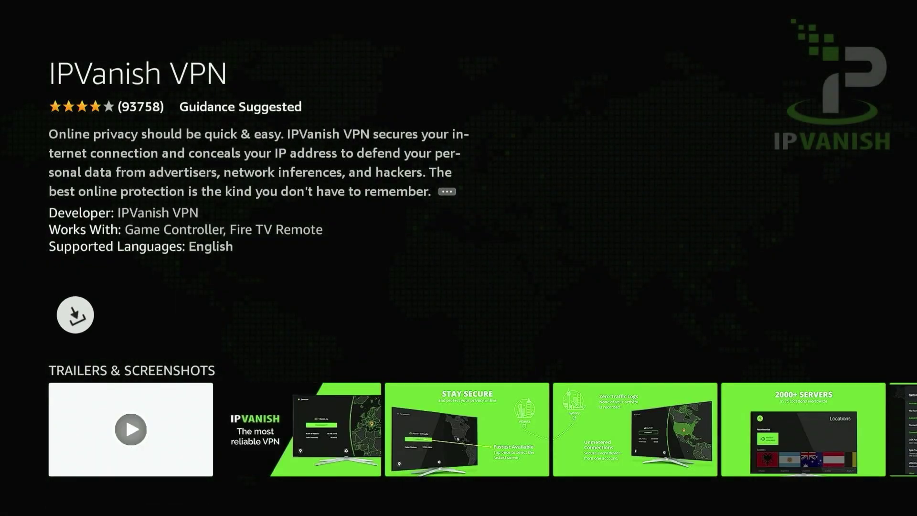
{"action": "key", "text": "Down"}
{"action": "key", "text": "Right"}
{"action": "key", "text": "Right"}
{"action": "key", "text": "Right"}
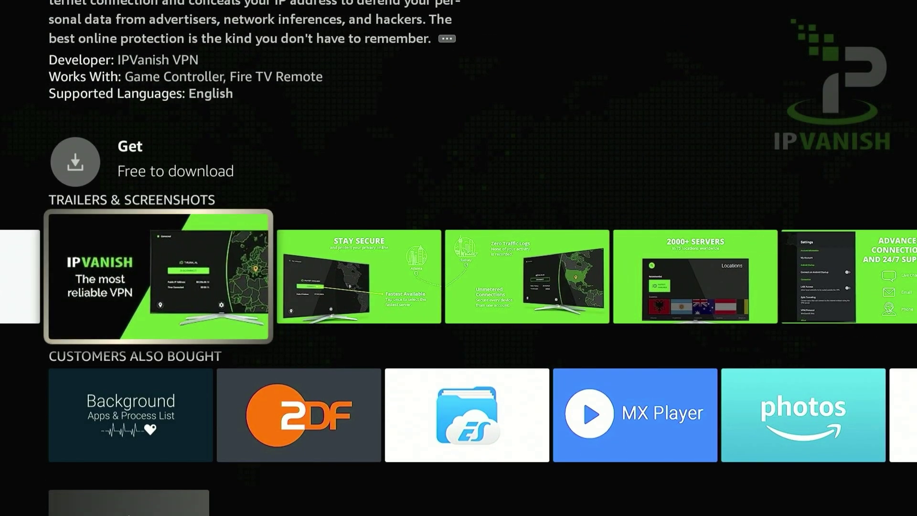
{"action": "key", "text": "Right"}
{"action": "key", "text": "Right"}
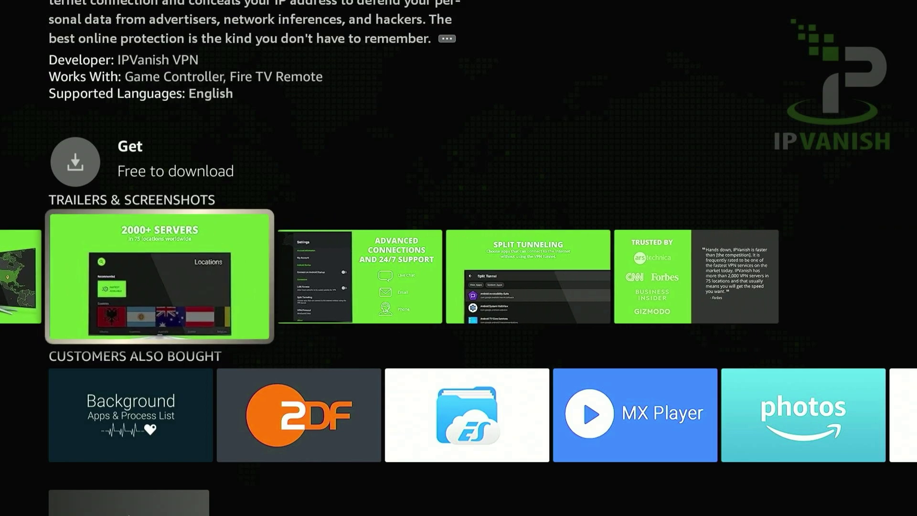
Download and install IPVanish VPN with Get, then launch it
{"action": "key", "text": "Up"}
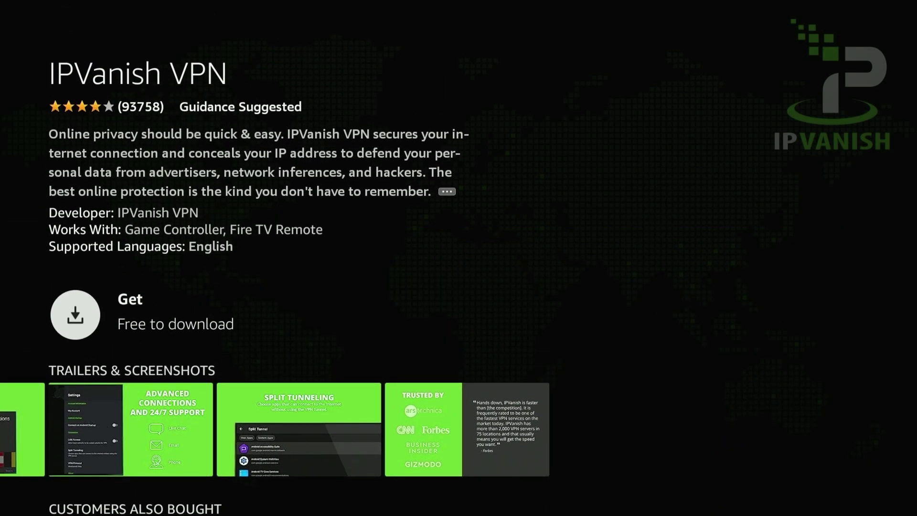
{"action": "key", "text": "Return"}
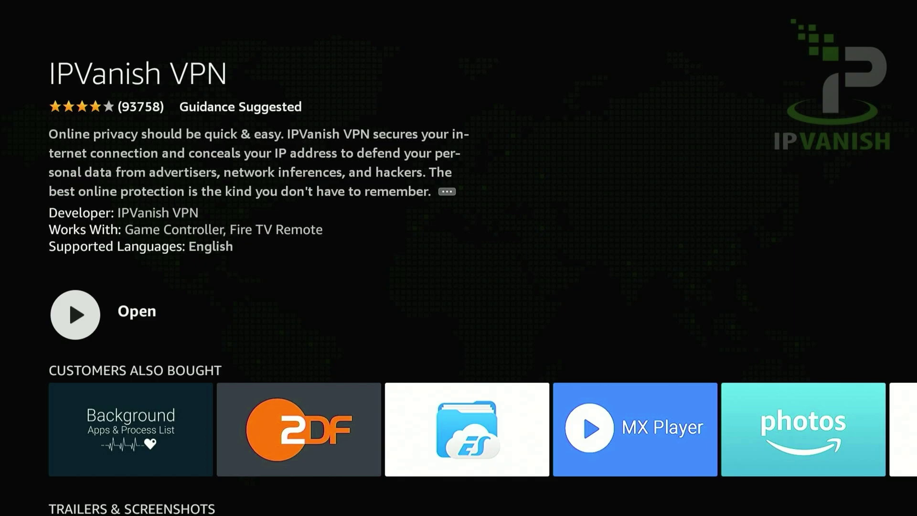
{"action": "key", "text": "Return"}
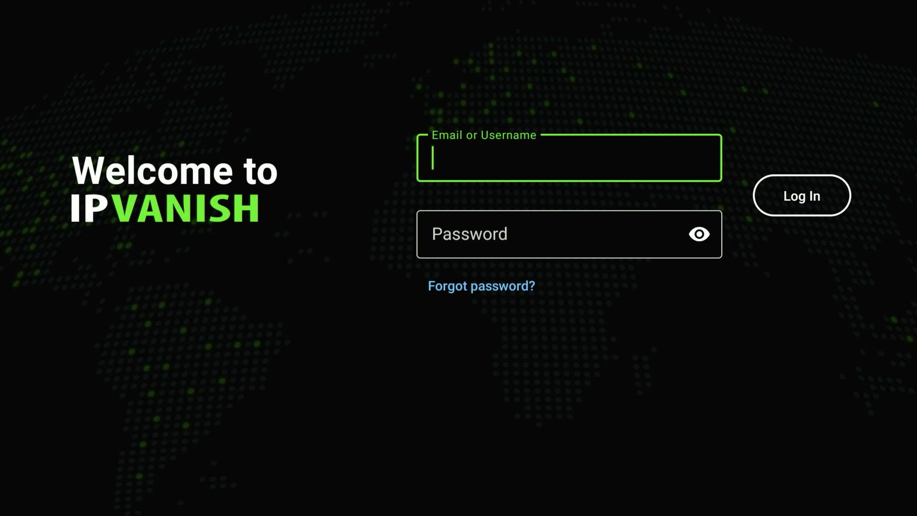
Move from the IPVanish email-or-username field past the password field, leaving both empty
{"action": "key", "text": "Down"}
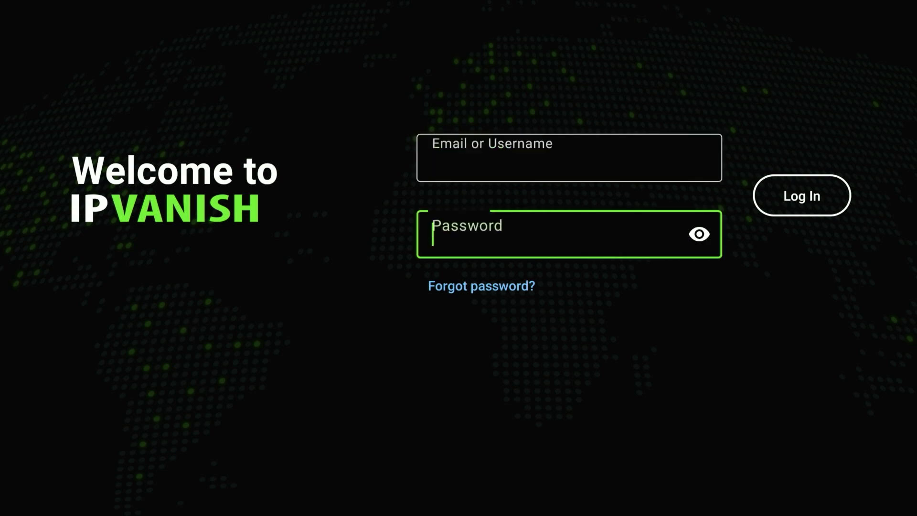
{"action": "key", "text": "Right"}
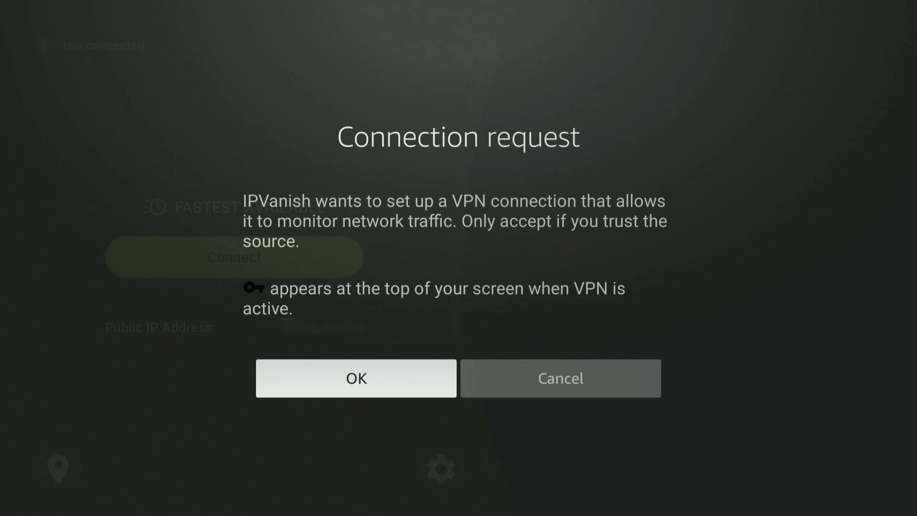
Accept the VPN connection request, then open the server Locations list without connecting
{"action": "key", "text": "Return"}
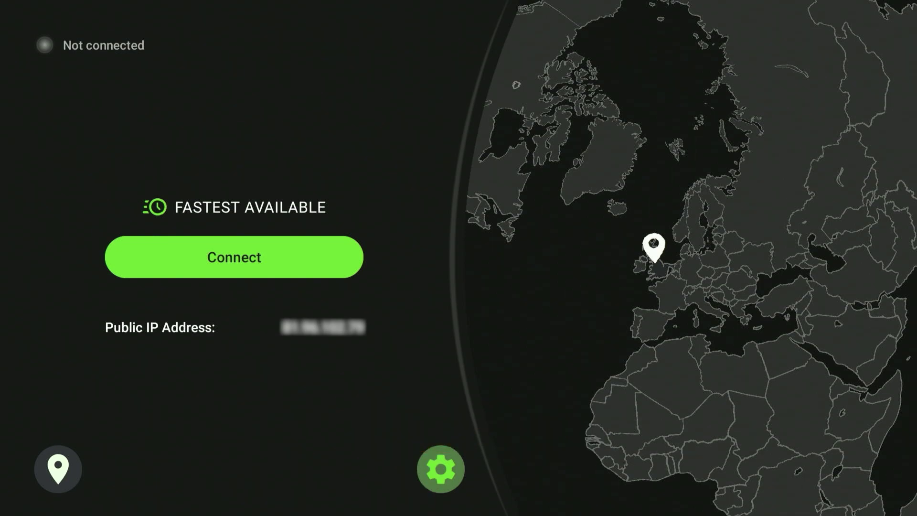
{"action": "left_click", "coordinate": [234, 257]}
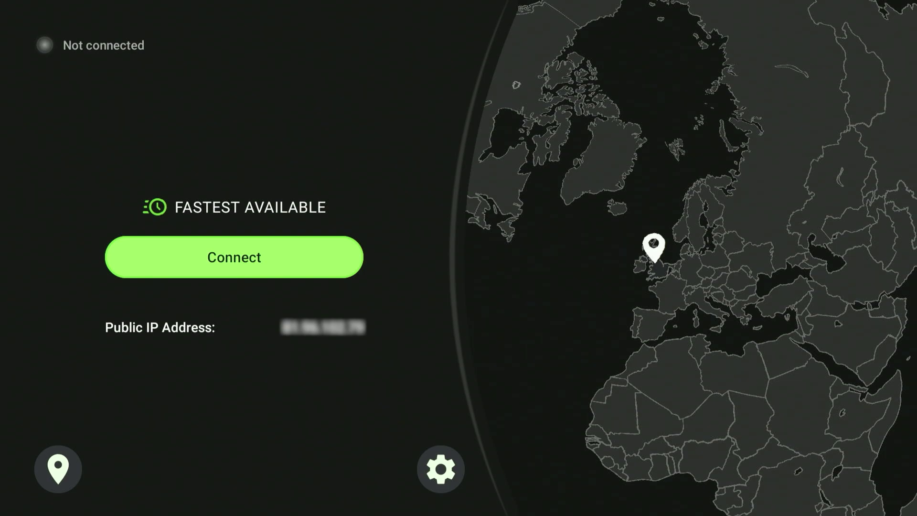
{"action": "left_click", "coordinate": [57, 468]}
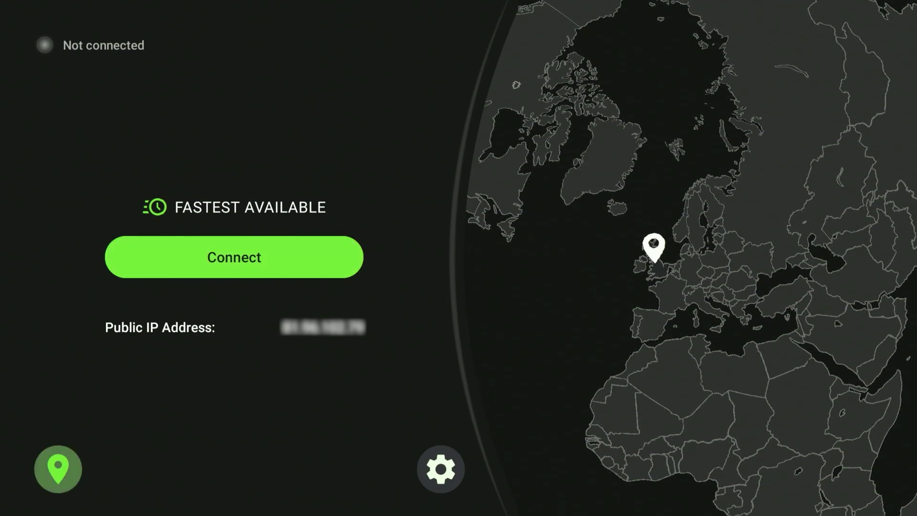
{"action": "key", "text": "Return"}
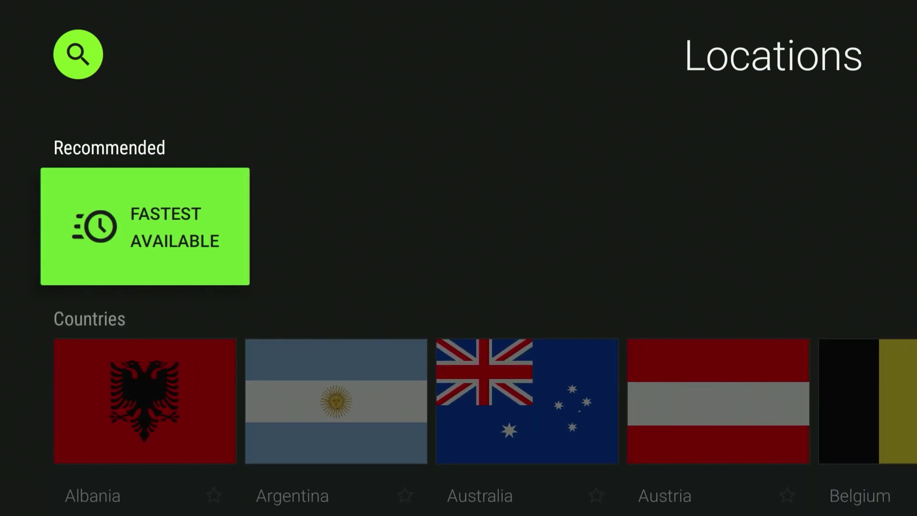
Browse the countries and cities for a US server, briefly opening and closing location search
{"action": "key", "text": "Down"}
{"action": "key", "text": "Right"}
{"action": "key", "text": "Right"}
{"action": "key", "text": "Right"}
{"action": "key", "text": "Right"}
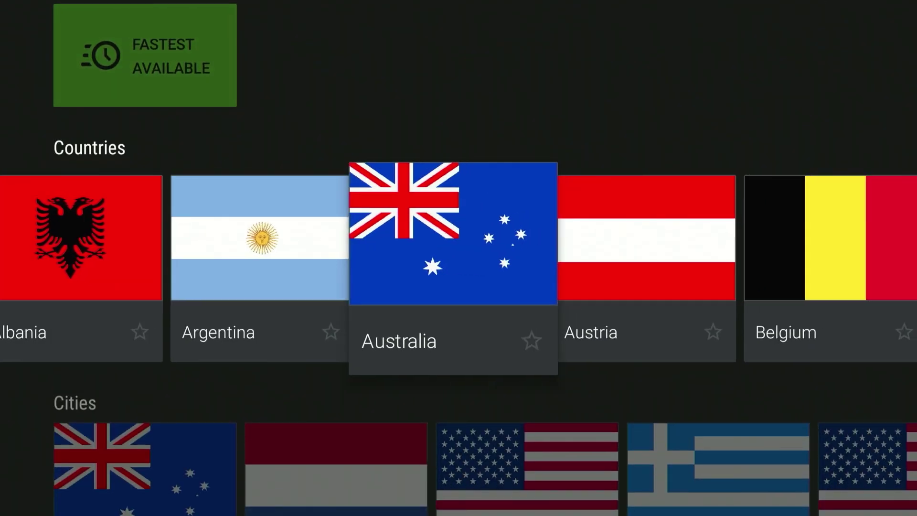
{"action": "key", "text": "Right"}
{"action": "key", "text": "Right"}
{"action": "key", "text": "Right"}
{"action": "key", "text": "Right"}
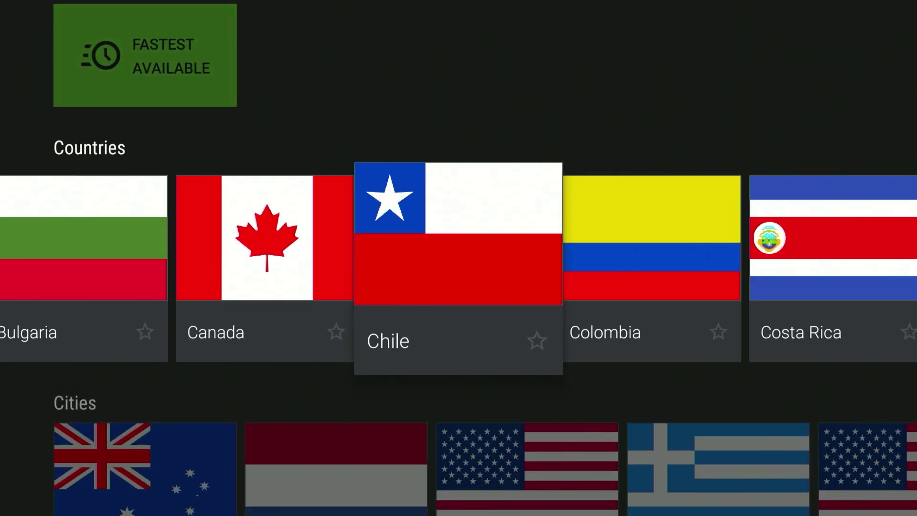
{"action": "key", "text": "Down"}
{"action": "key", "text": "Right"}
{"action": "key", "text": "Right"}
{"action": "key", "text": "Right"}
{"action": "key", "text": "Right"}
{"action": "key", "text": "Right"}
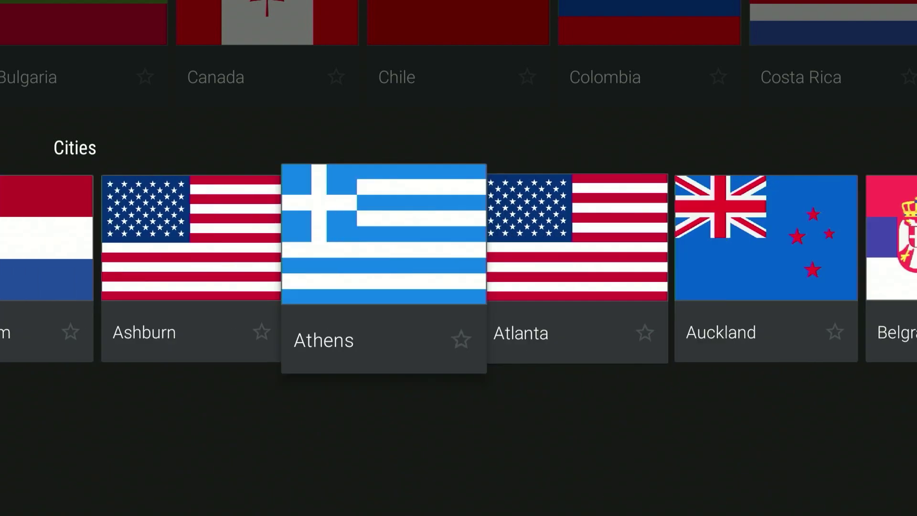
{"action": "key", "text": "Right"}
{"action": "key", "text": "Right"}
{"action": "key", "text": "Right"}
{"action": "key", "text": "Right"}
{"action": "key", "text": "Right"}
{"action": "key", "text": "Right"}
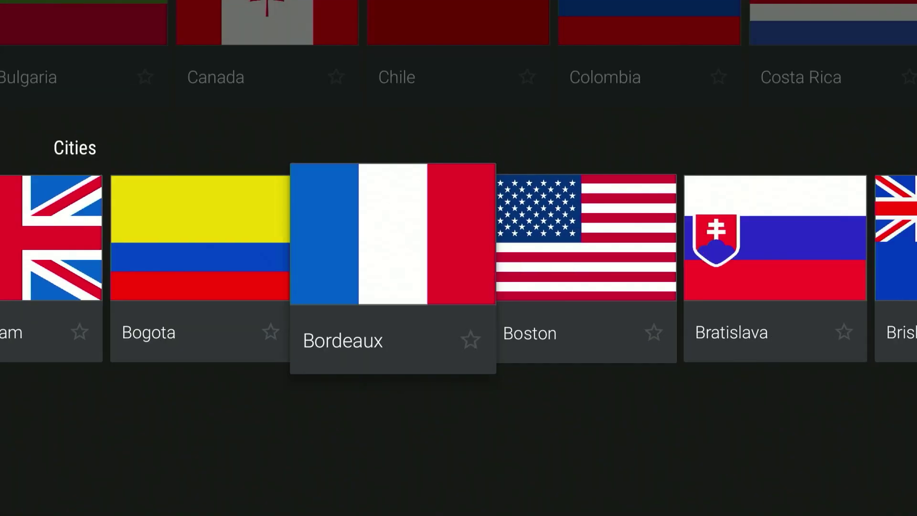
{"action": "key", "text": "Right"}
{"action": "key", "text": "Right"}
{"action": "key", "text": "Up"}
{"action": "key", "text": "Up"}
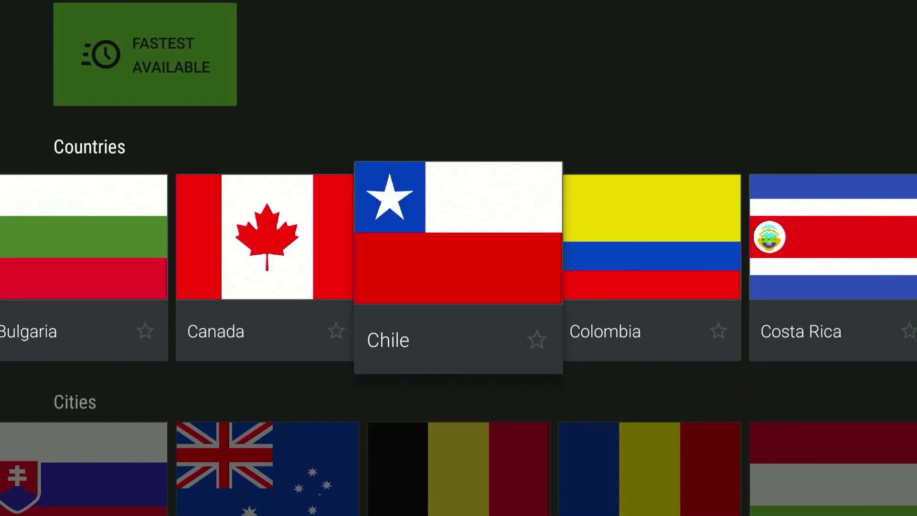
{"action": "key", "text": "Up"}
{"action": "key", "text": "Return"}
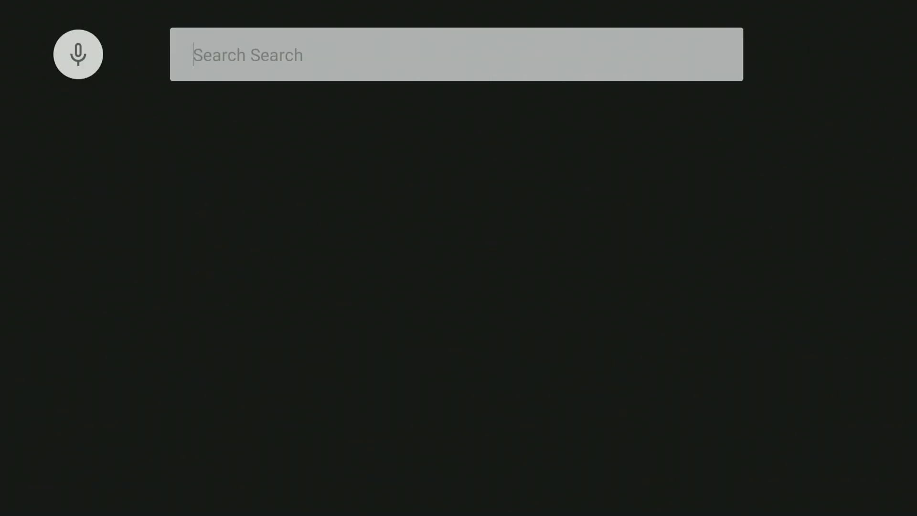
{"action": "key", "text": "Escape"}
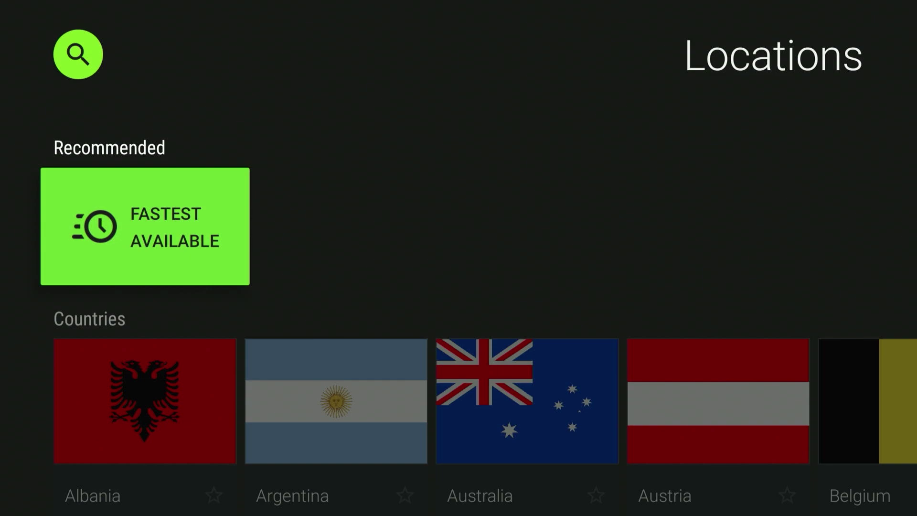
Step along the Countries row past Australia, Estonia and Hungary, then select United States
{"action": "key", "text": "Down"}
{"action": "key", "text": "Right"}
{"action": "key", "text": "Right"}
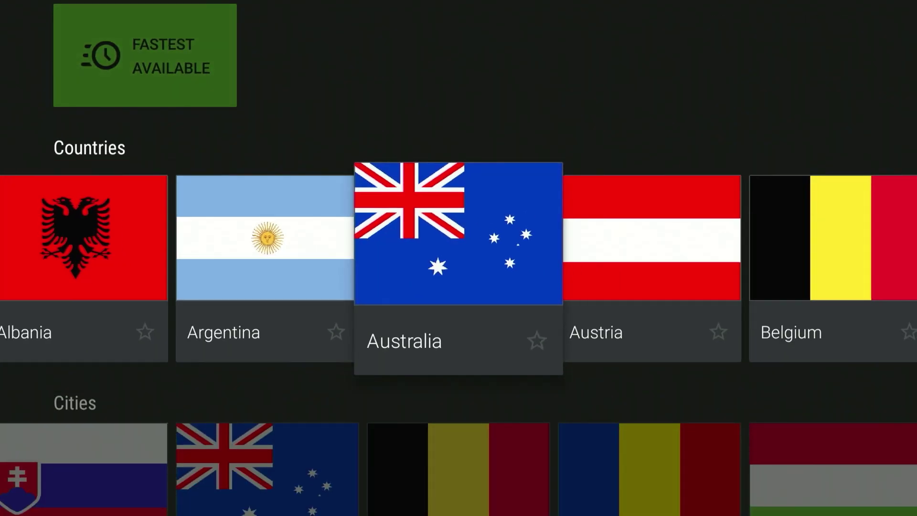
{"action": "key", "text": "Right"}
{"action": "key", "text": "Right"}
{"action": "key", "text": "Right"}
{"action": "key", "text": "Right"}
{"action": "key", "text": "Right"}
{"action": "key", "text": "Right"}
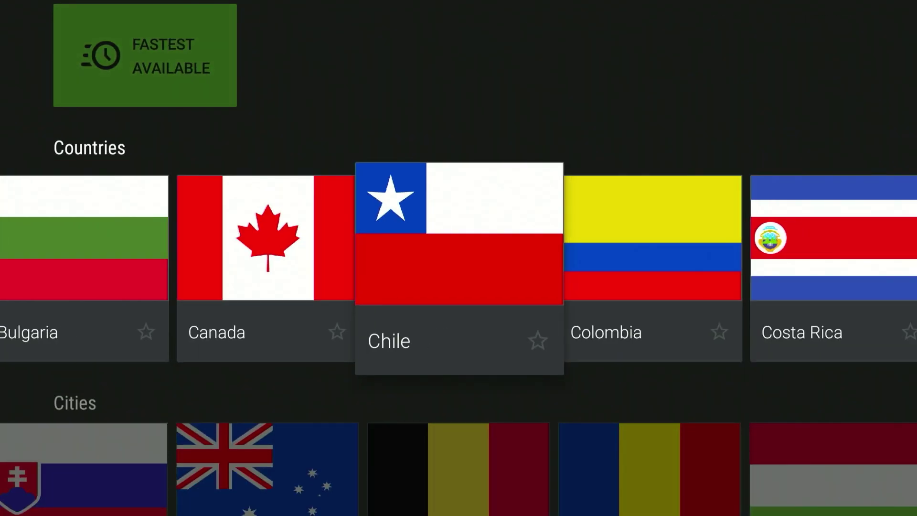
{"action": "key", "text": "Right"}
{"action": "key", "text": "Right"}
{"action": "key", "text": "Right"}
{"action": "key", "text": "Right"}
{"action": "key", "text": "Right"}
{"action": "key", "text": "Right"}
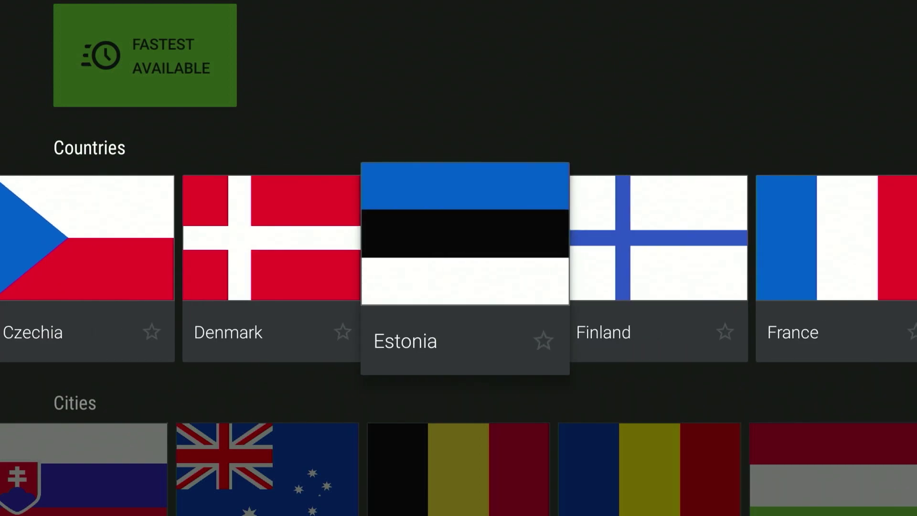
{"action": "key", "text": "Right"}
{"action": "key", "text": "Right"}
{"action": "key", "text": "Right"}
{"action": "key", "text": "Right"}
{"action": "key", "text": "Right"}
{"action": "key", "text": "Right"}
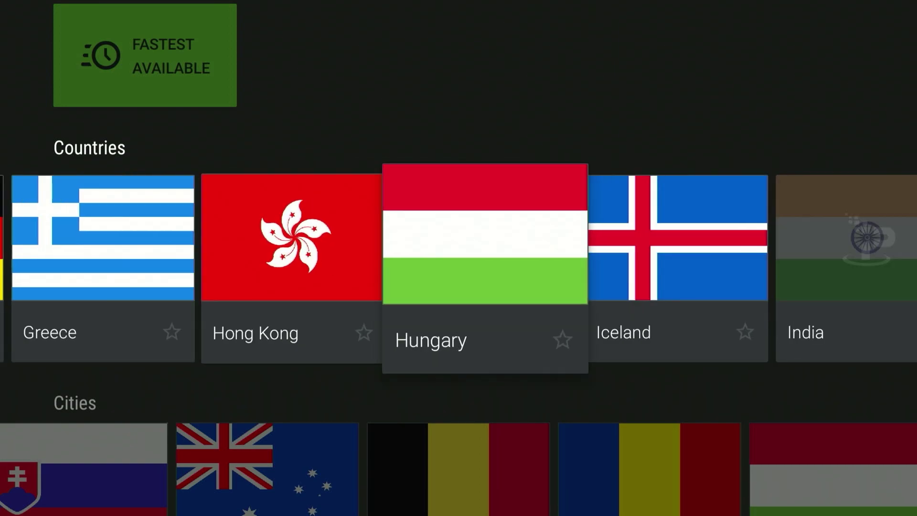
{"action": "key", "text": "Right"}
{"action": "key", "text": "Right"}
{"action": "key", "text": "Right"}
{"action": "key", "text": "Right"}
{"action": "key", "text": "Right"}
{"action": "key", "text": "Right"}
{"action": "key", "text": "Right"}
{"action": "key", "text": "Right"}
{"action": "key", "text": "Right"}
{"action": "key", "text": "Right"}
{"action": "key", "text": "Right"}
{"action": "key", "text": "Right"}
{"action": "key", "text": "Right"}
{"action": "key", "text": "Right"}
{"action": "key", "text": "Right"}
{"action": "key", "text": "Right"}
{"action": "key", "text": "Right"}
{"action": "key", "text": "Right"}
{"action": "key", "text": "Right"}
{"action": "key", "text": "Right"}
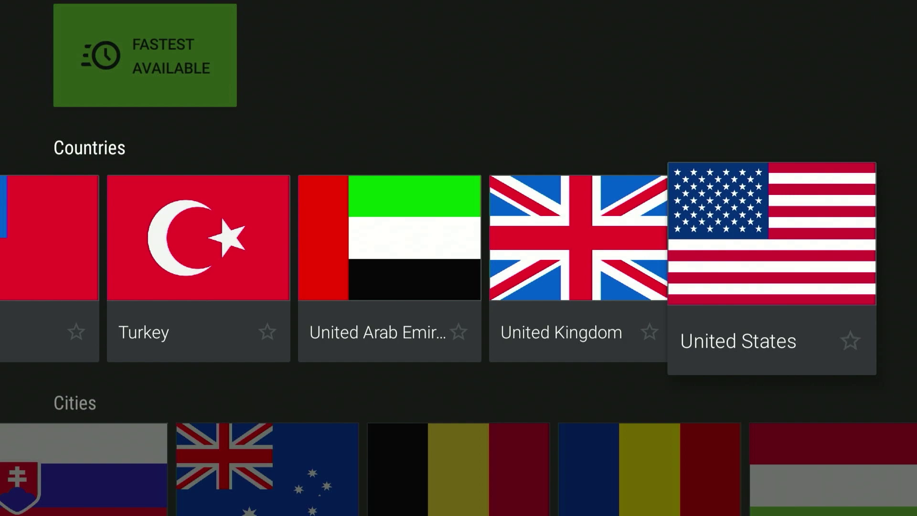
{"action": "key", "text": "Return"}
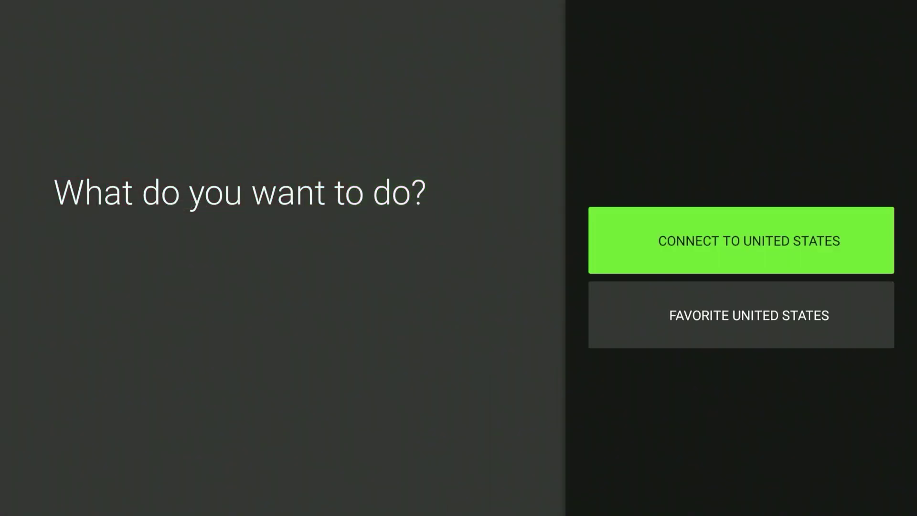
Choose 'Connect to United States' instead of favouriting to connect the VPN
{"action": "key", "text": "Down"}
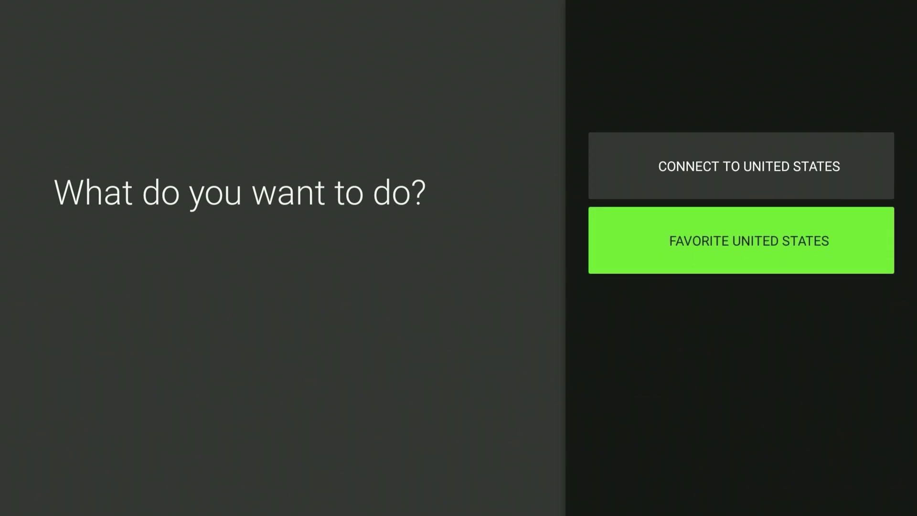
{"action": "key", "text": "Up"}
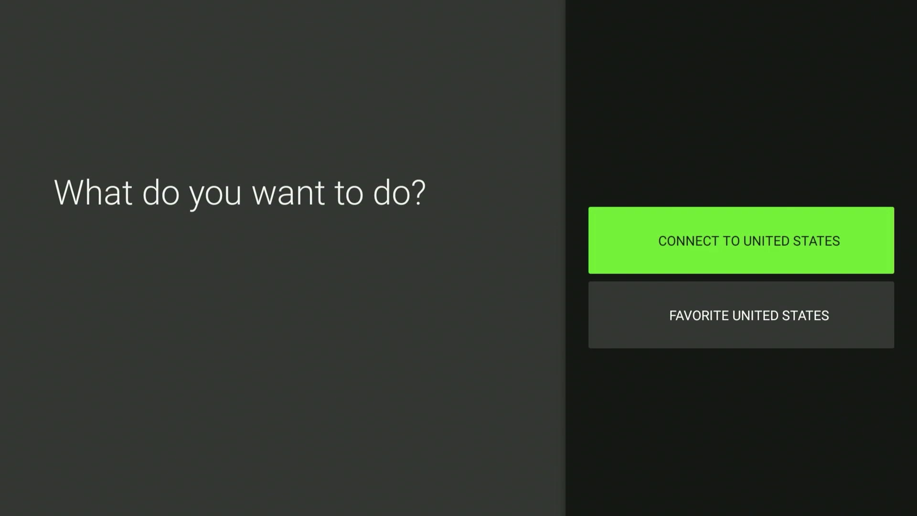
{"action": "key", "text": "Return"}
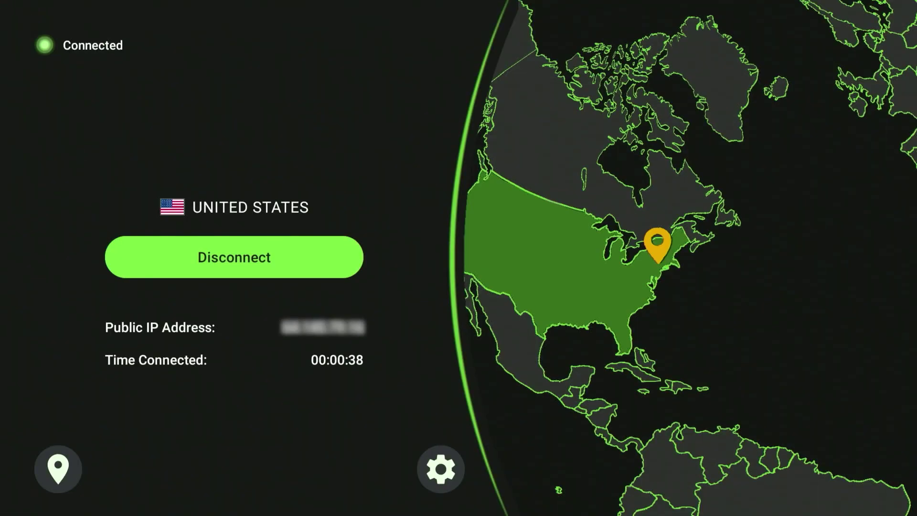
Return to the Fire TV home screen and launch Netflix
{"action": "key", "text": "Home"}
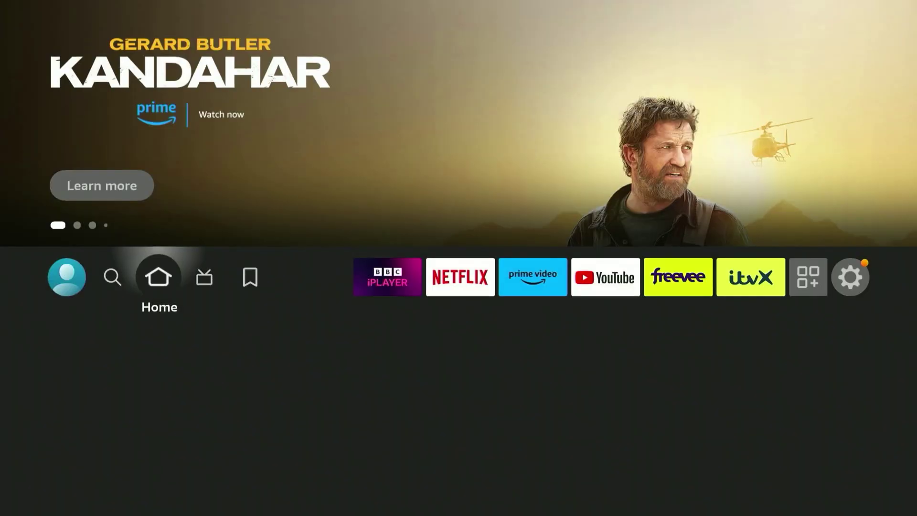
{"action": "key", "text": "Right"}
{"action": "key", "text": "Right"}
{"action": "key", "text": "Right"}
{"action": "key", "text": "Right"}
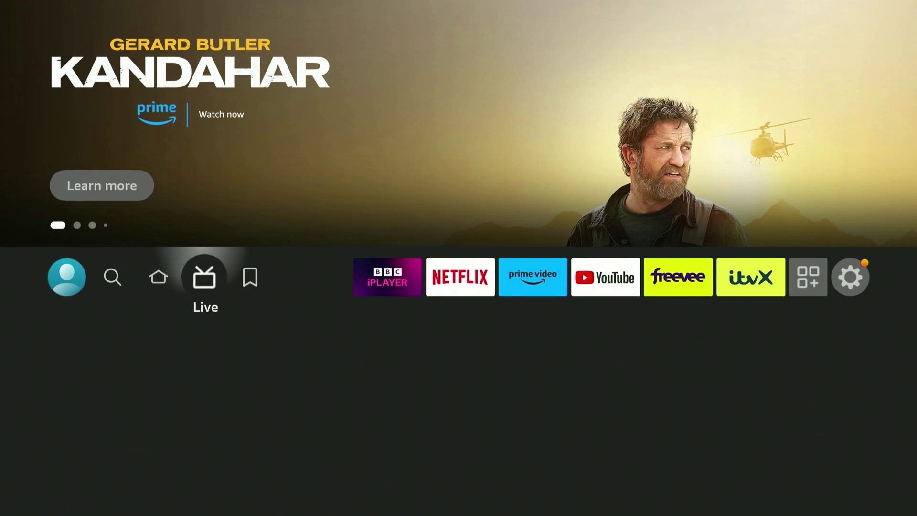
{"action": "key", "text": "Return"}
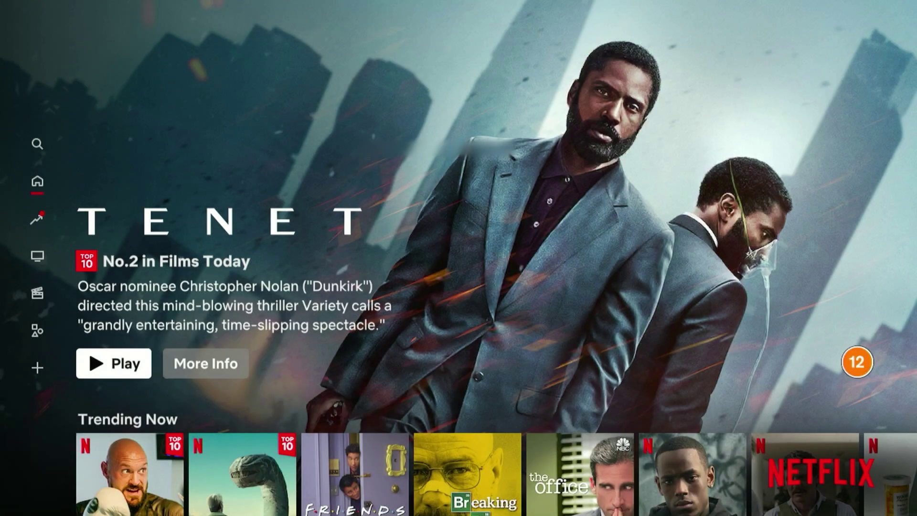
Open Netflix's Get Help screen from the left navigation menu
{"action": "key", "text": "Left"}
{"action": "key", "text": "Down"}
{"action": "key", "text": "Down"}
{"action": "key", "text": "Down"}
{"action": "key", "text": "Down"}
{"action": "key", "text": "Down"}
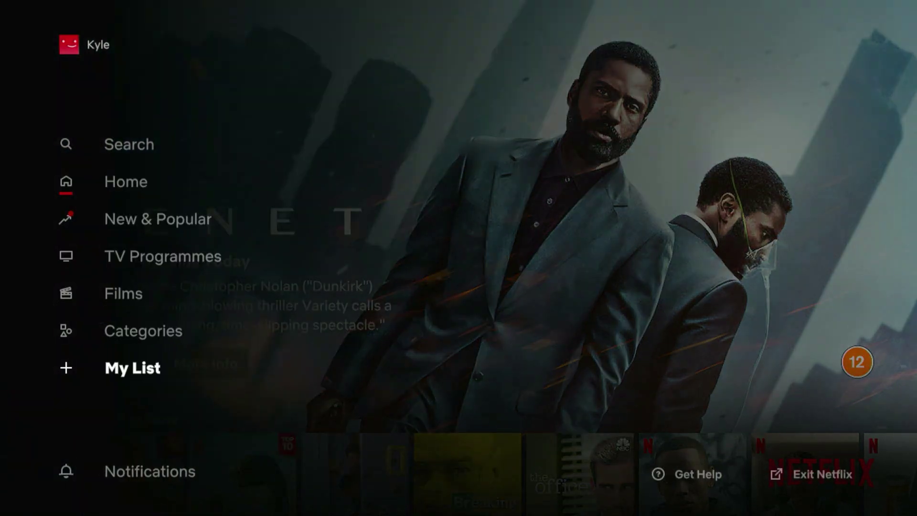
{"action": "key", "text": "Down"}
{"action": "key", "text": "Right"}
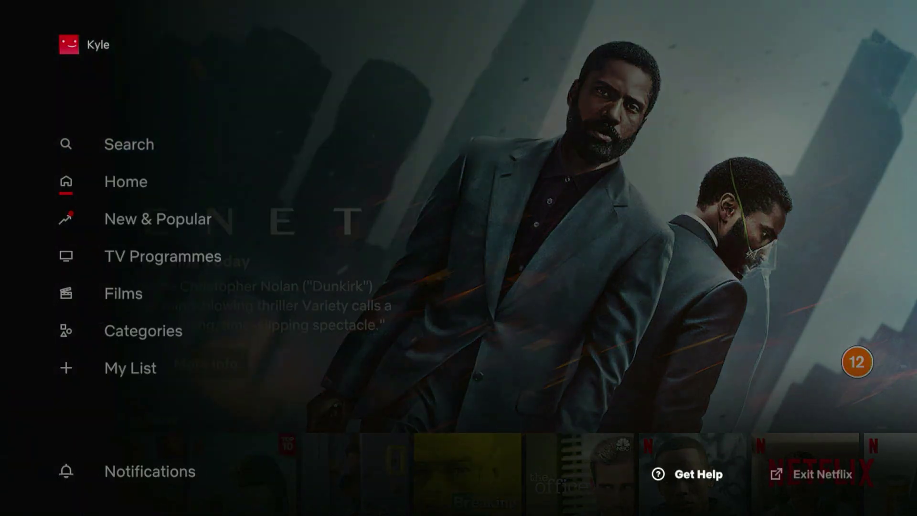
{"action": "key", "text": "Return"}
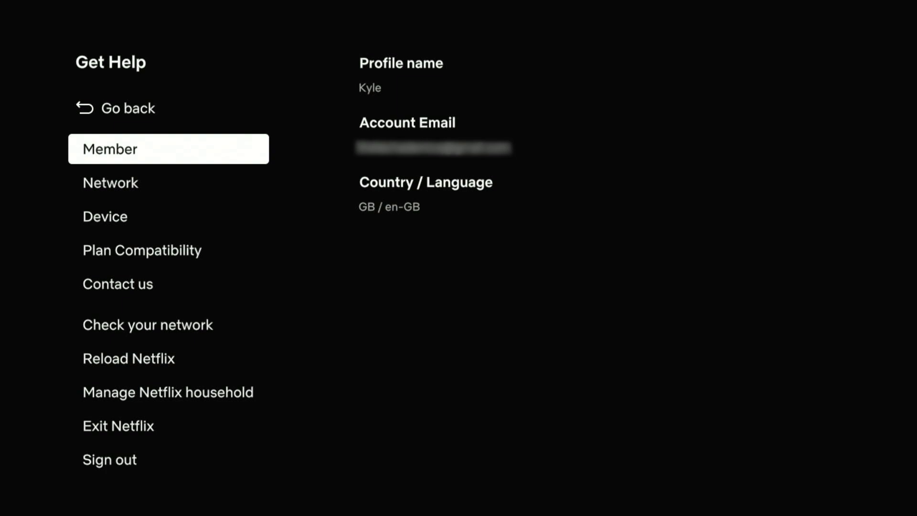
Reload Netflix, then browse the Top 10 TV Programmes in the US Today row
{"action": "key", "text": "Down"}
{"action": "key", "text": "Down"}
{"action": "key", "text": "Down"}
{"action": "key", "text": "Down"}
{"action": "key", "text": "Down"}
{"action": "key", "text": "Down"}
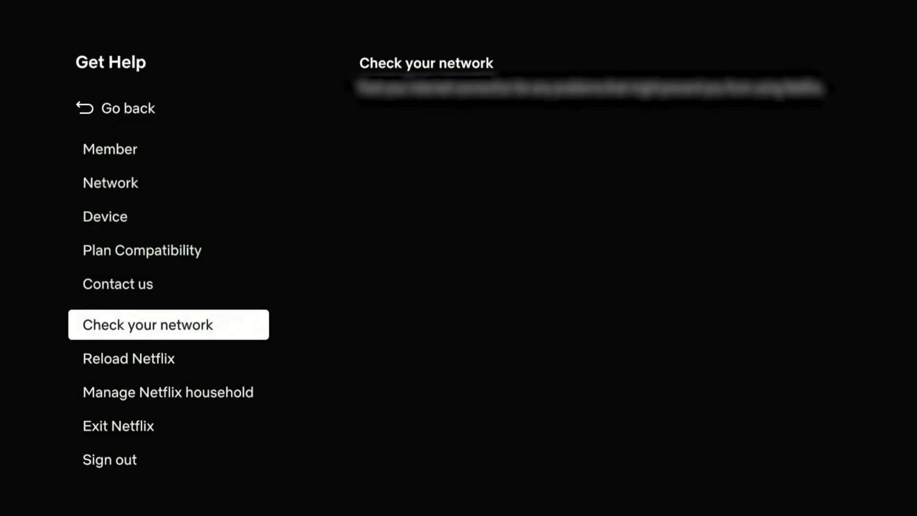
{"action": "key", "text": "Return"}
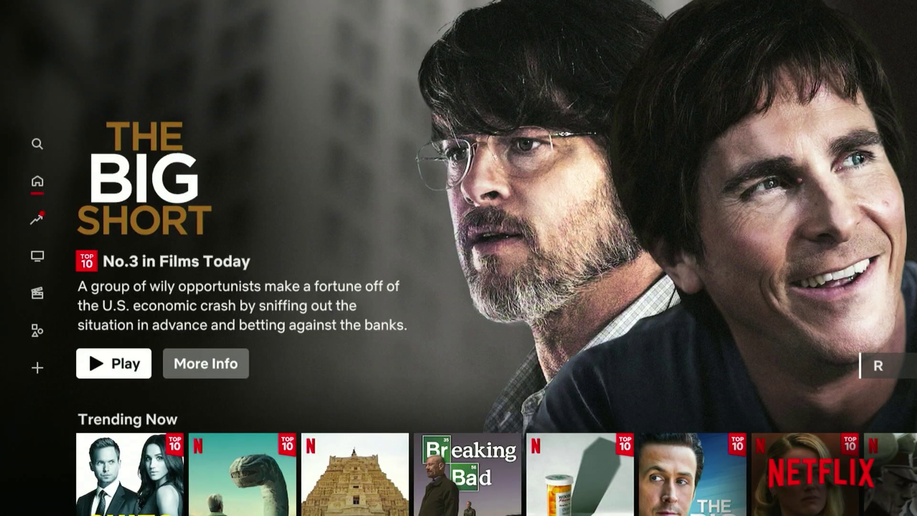
{"action": "key", "text": "Down"}
{"action": "key", "text": "Down"}
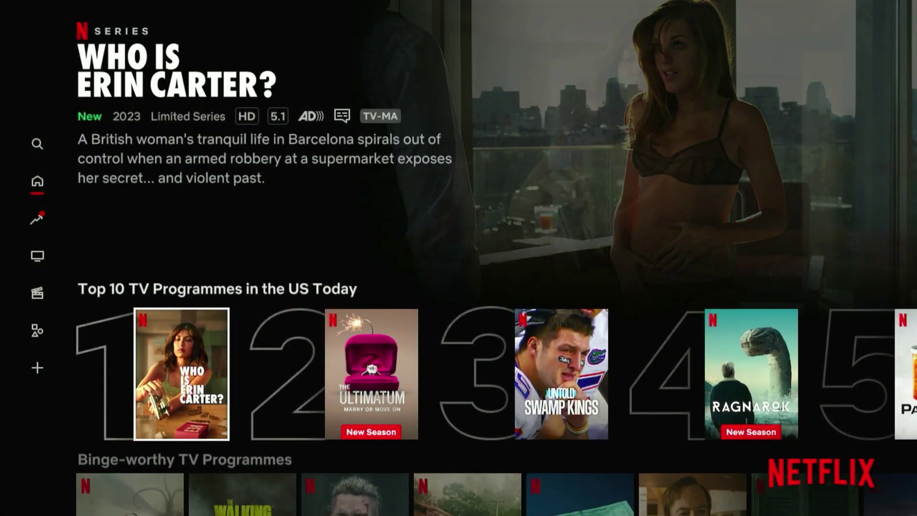
{"action": "key", "text": "Right"}
{"action": "key", "text": "Right"}
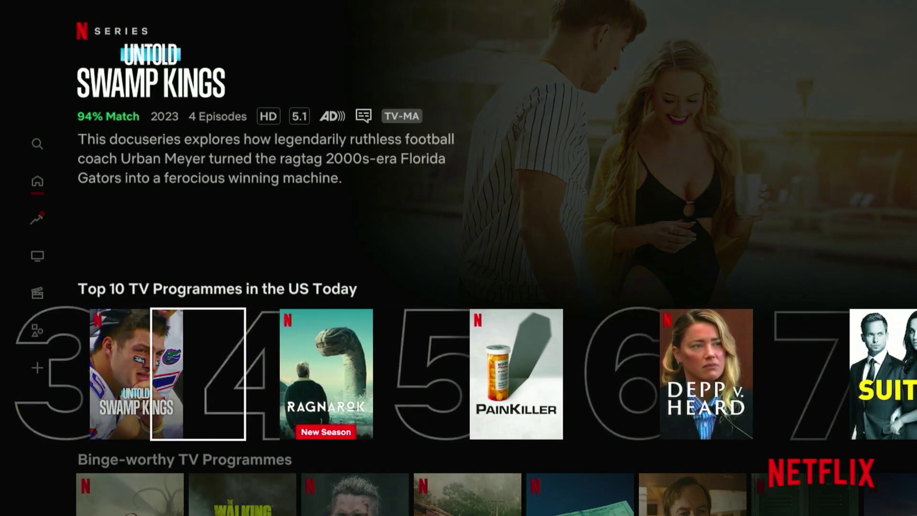